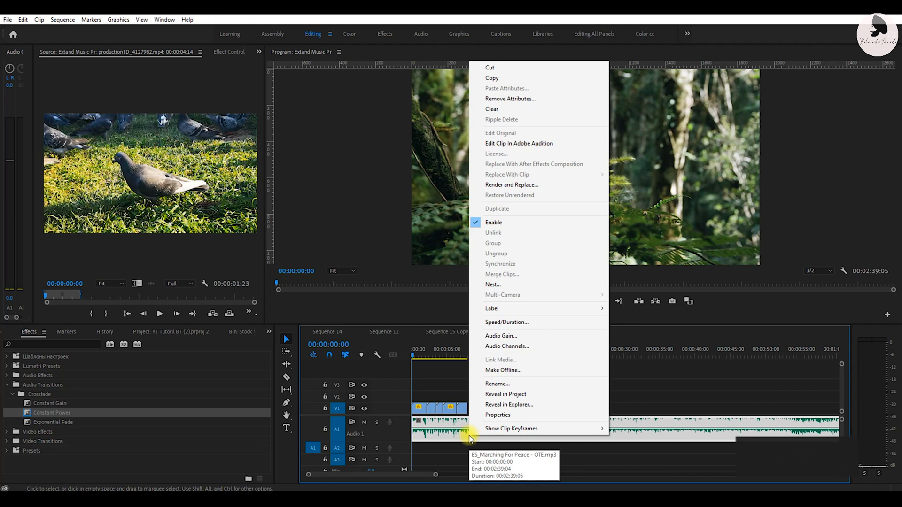
- Send the music clip to Adobe Audition for editing and create a multitrack session named Shorten Audio
left_click(521, 143)
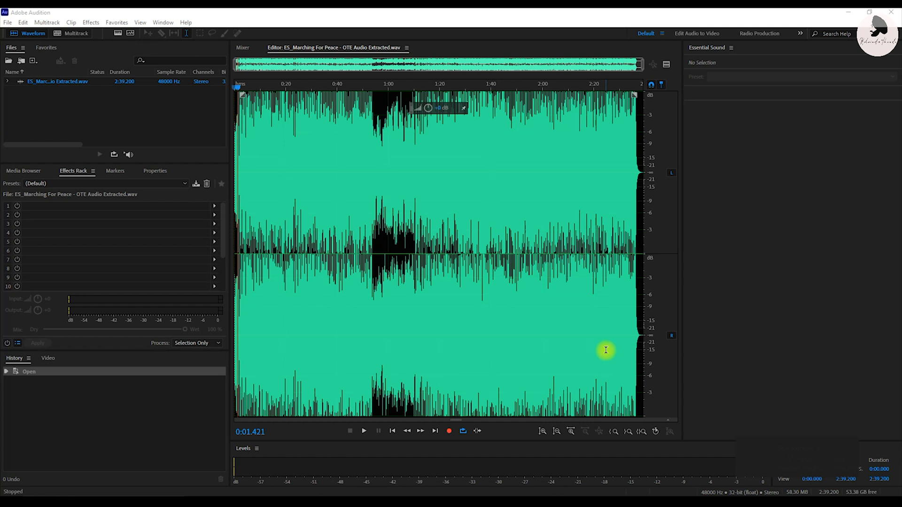
left_click(69, 35)
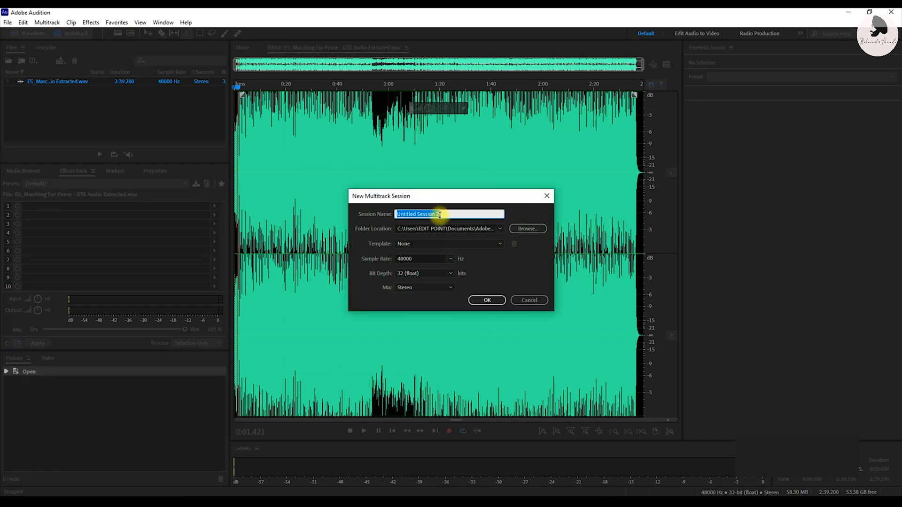
type("Shorten Audio")
left_click(487, 300)
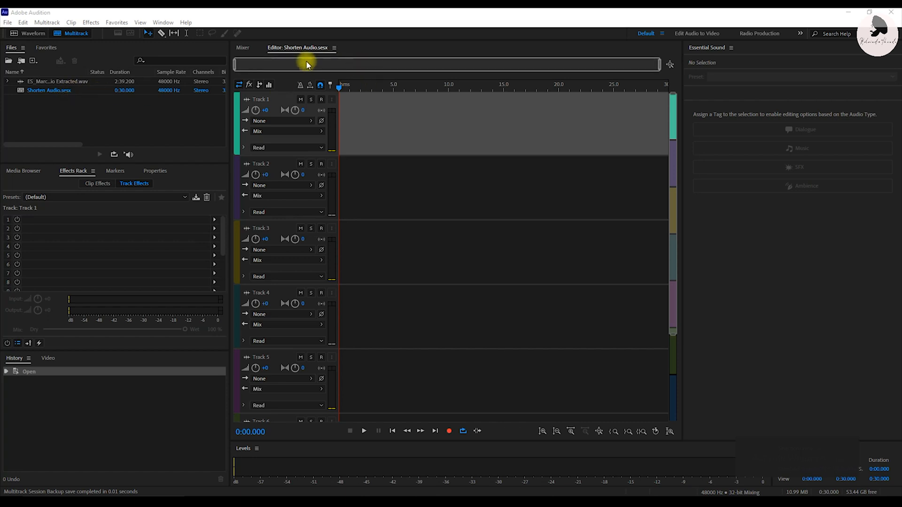
- Place the extracted Marching For Peace audio file at the start of Track 1 and play its opening seconds
left_click(72, 82)
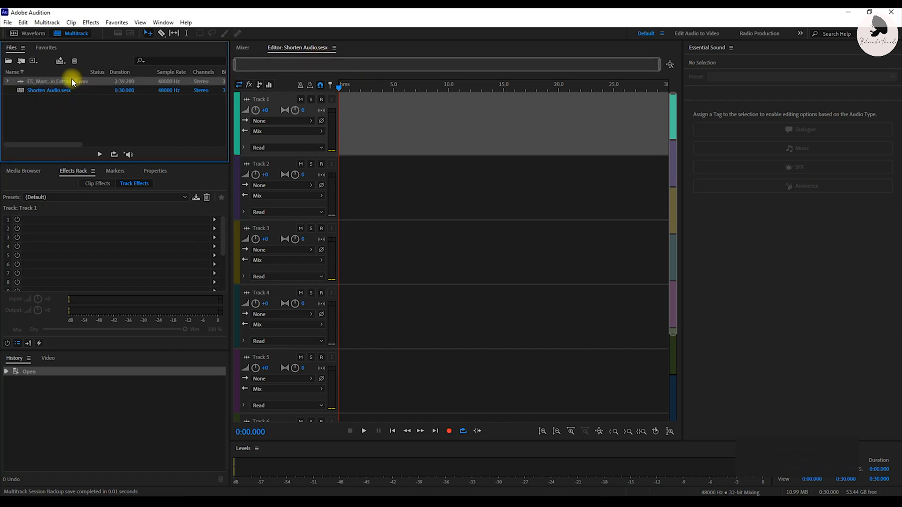
left_click_drag(64, 81, 338, 121)
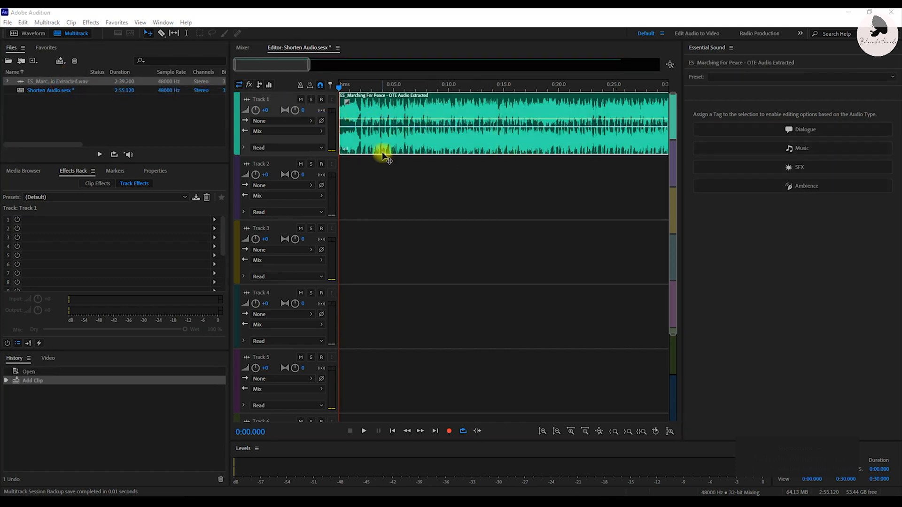
left_click(363, 431)
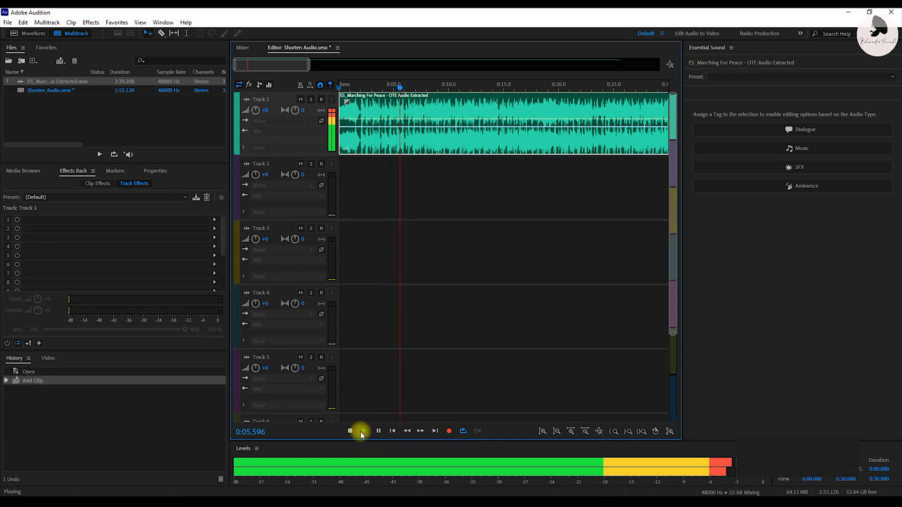
left_click(361, 432)
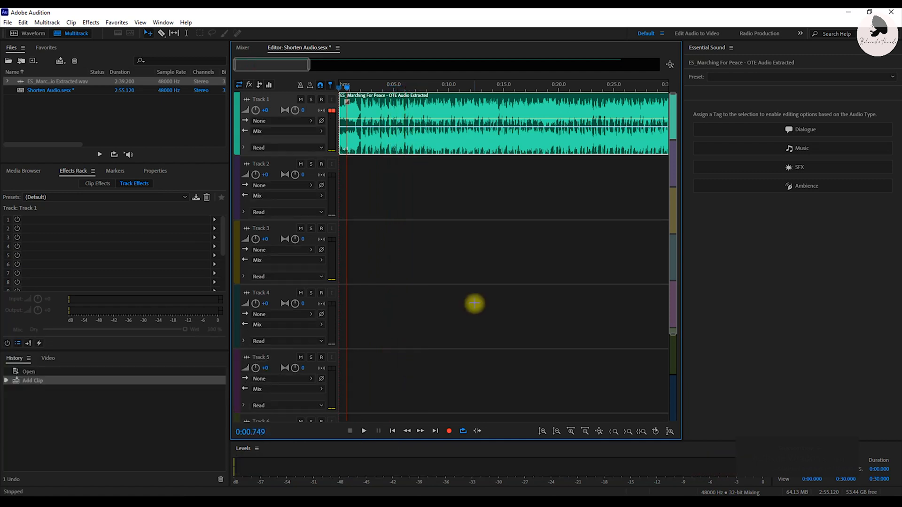
- Enable Remix for the Marching For Peace clip in its clip properties
left_click(157, 172)
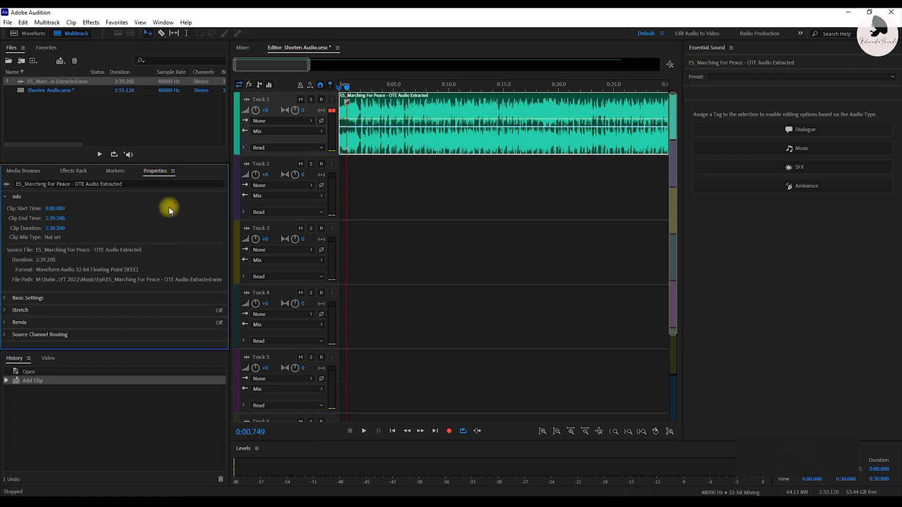
left_click(4, 197)
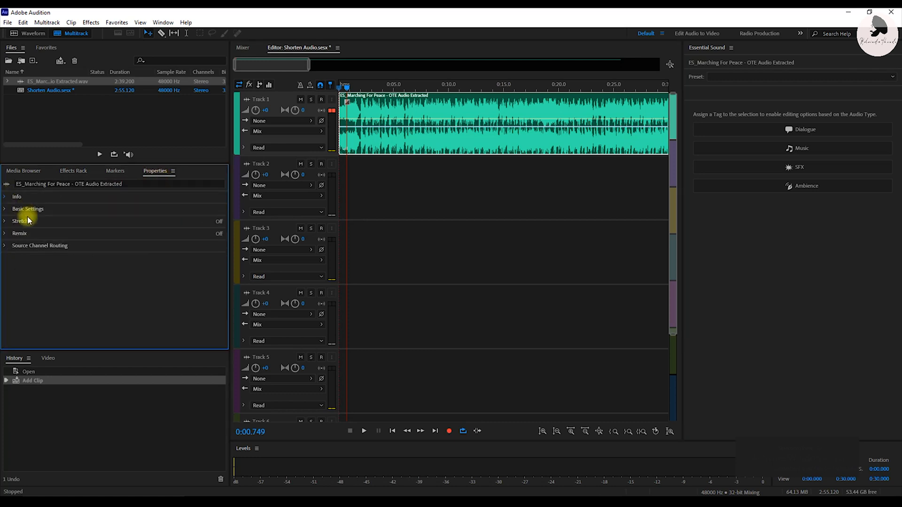
left_click(6, 234)
left_click(46, 250)
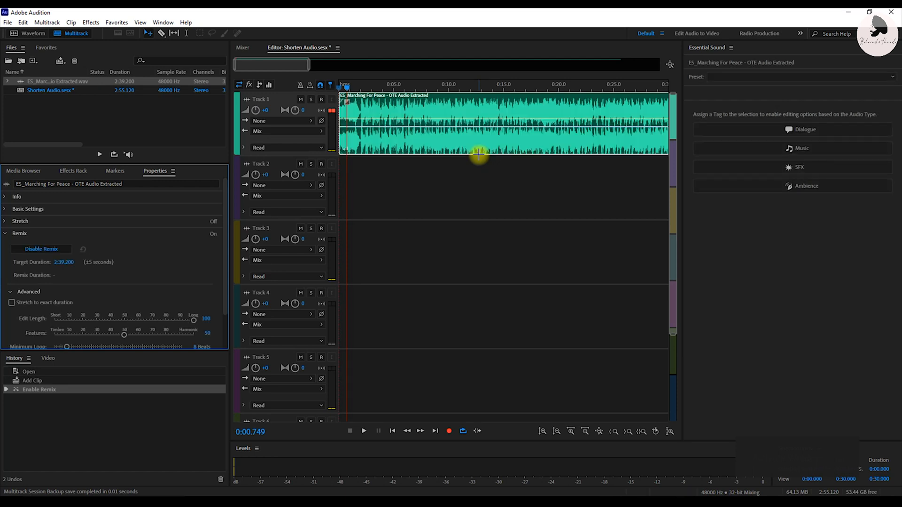
- Set the clip's Remix target duration to 1:39.200 with the whole clip in view
left_click_drag(682, 262, 880, 264)
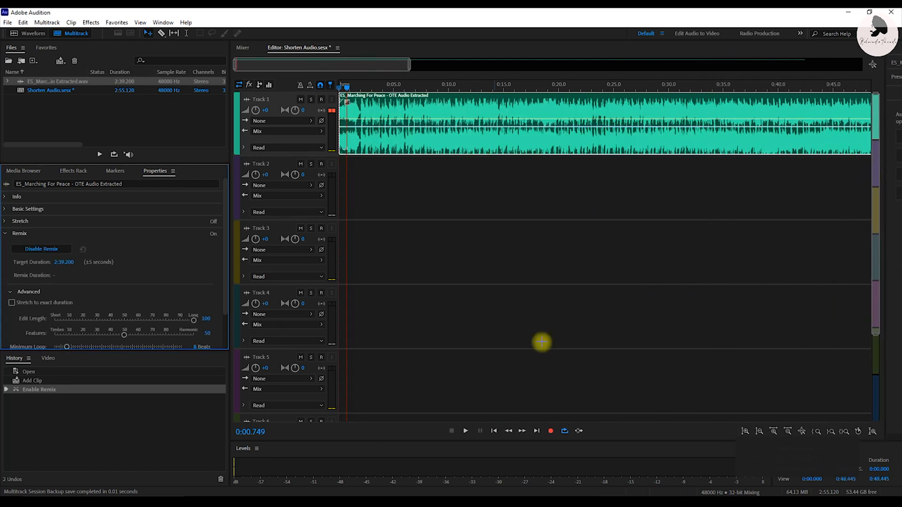
left_click(788, 430)
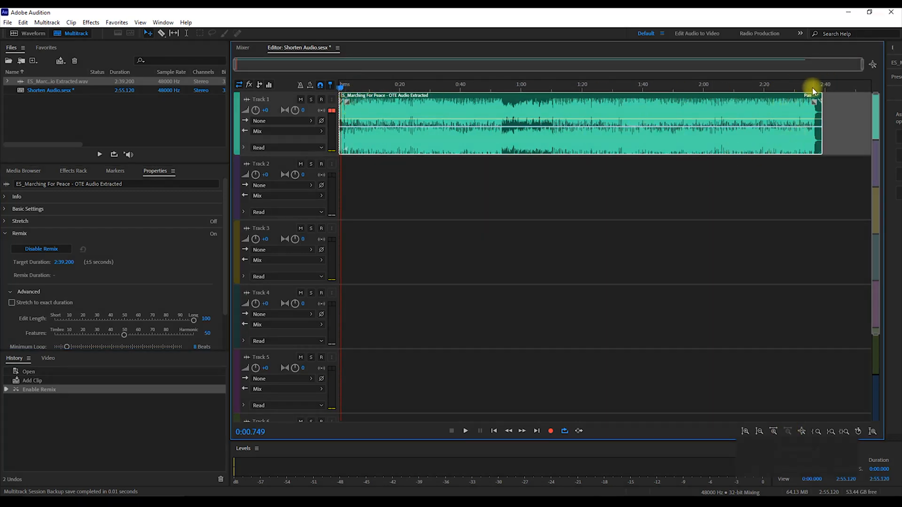
left_click(58, 263)
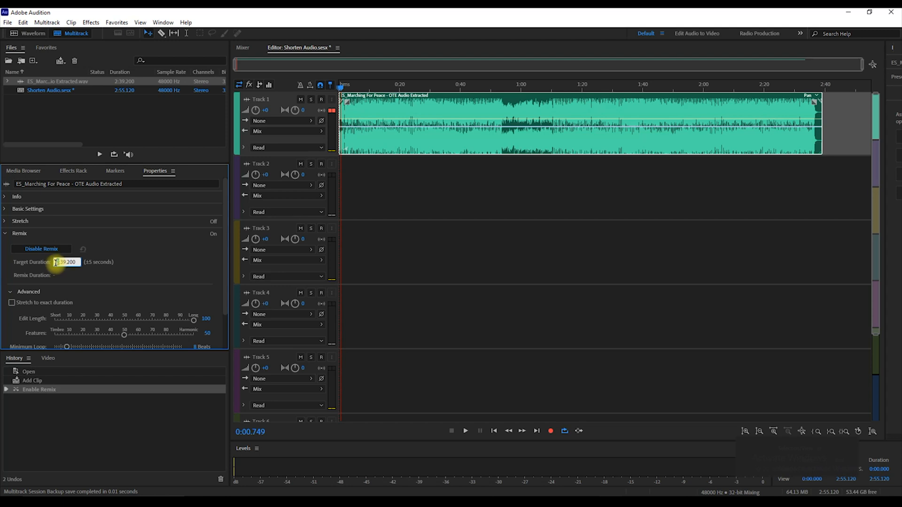
type("1:39.200")
key("Return")
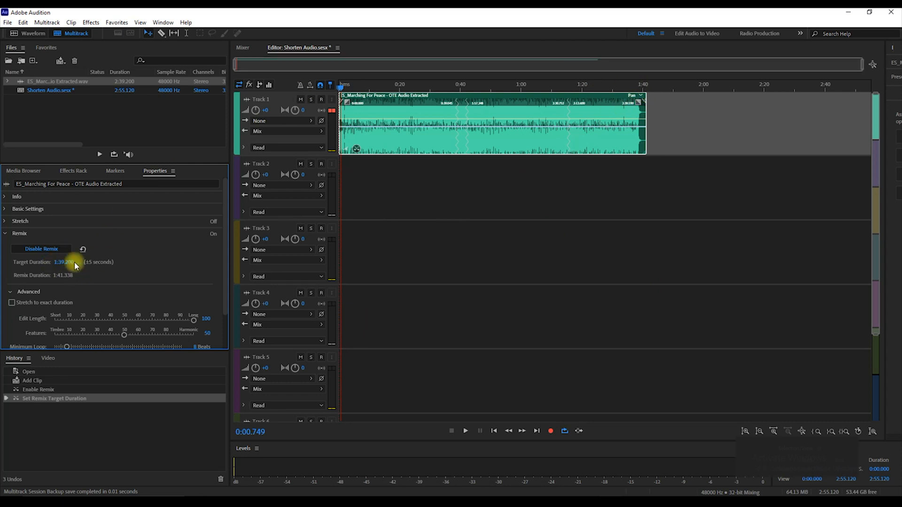
- Listen to the remixed clip around its edit transitions and at its ending
left_click(773, 431)
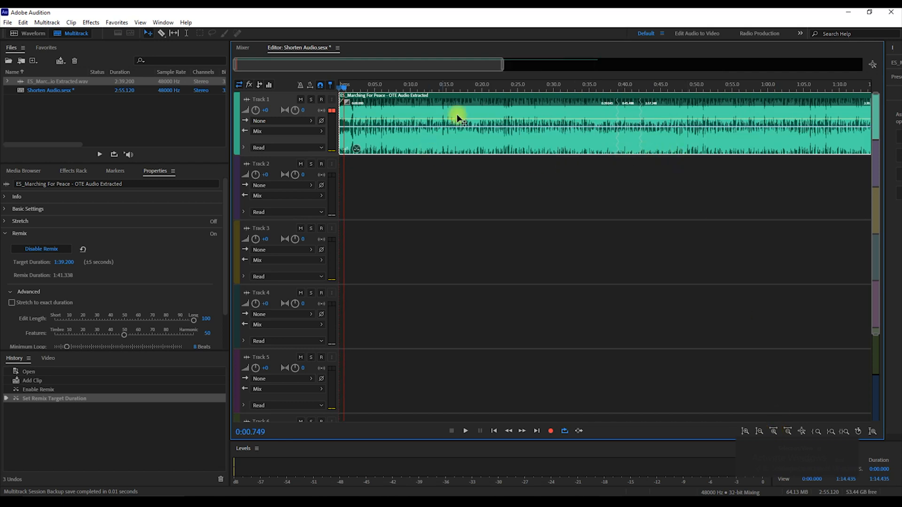
left_click_drag(345, 89, 599, 89)
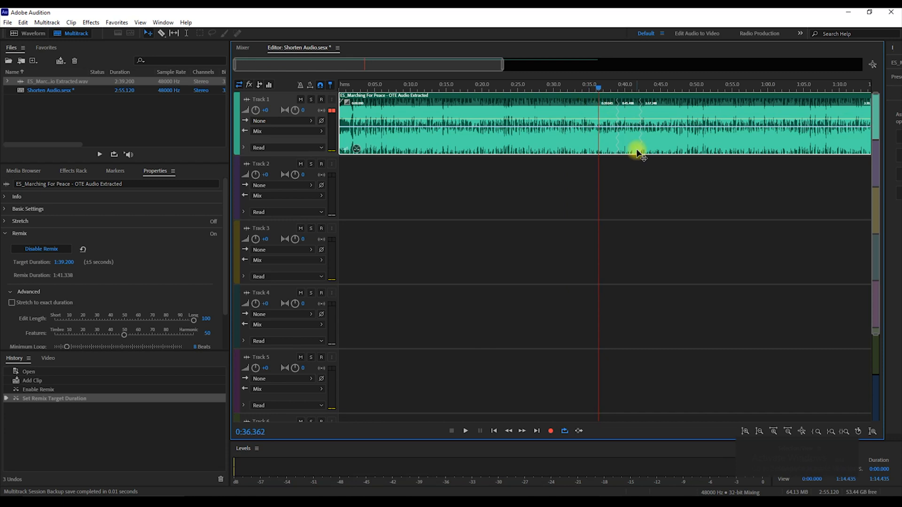
left_click(466, 432)
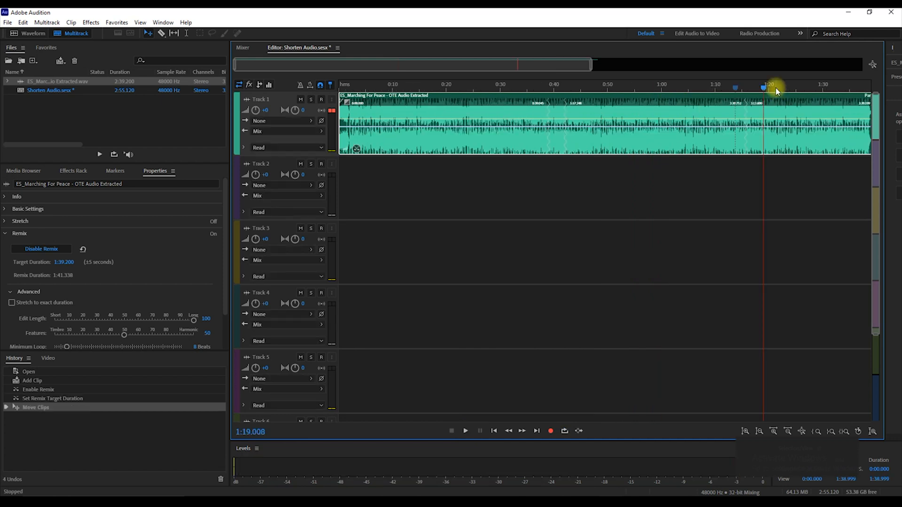
left_click_drag(762, 89, 719, 95)
key("space")
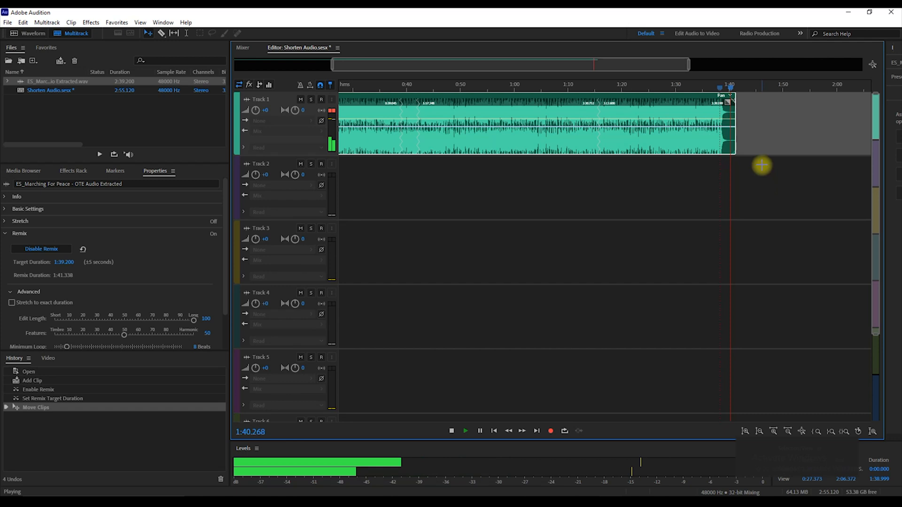
key("space")
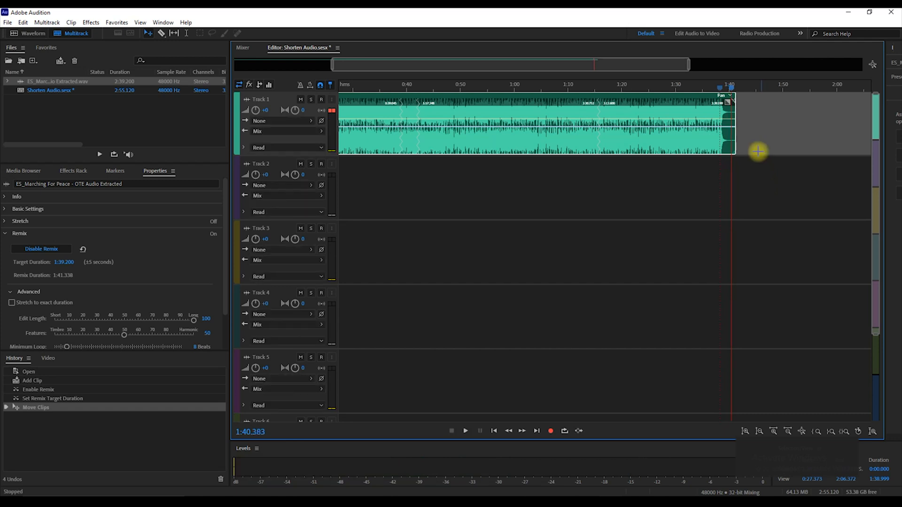
- Try Remix target durations of 0:39.200 and 5:39.200 on the music clip
left_click(62, 264)
left_click(57, 263)
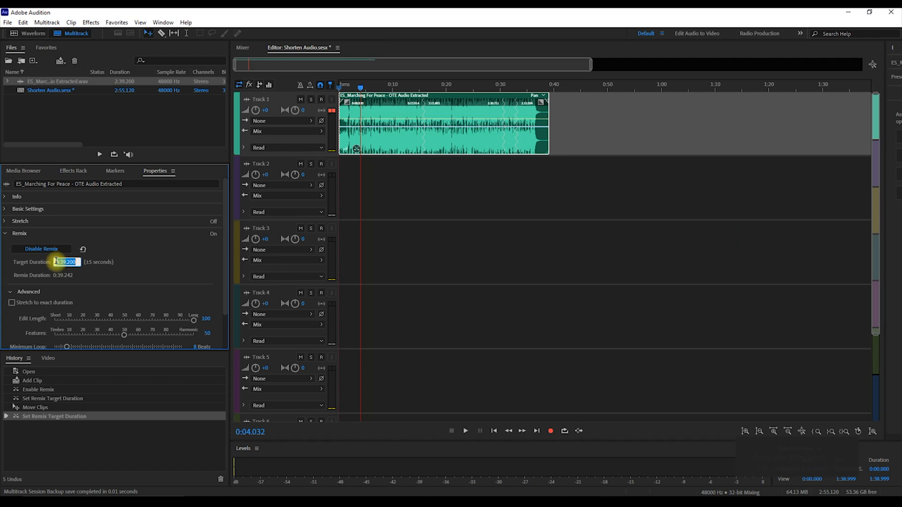
left_click_drag(60, 263, 55, 262)
key("Return")
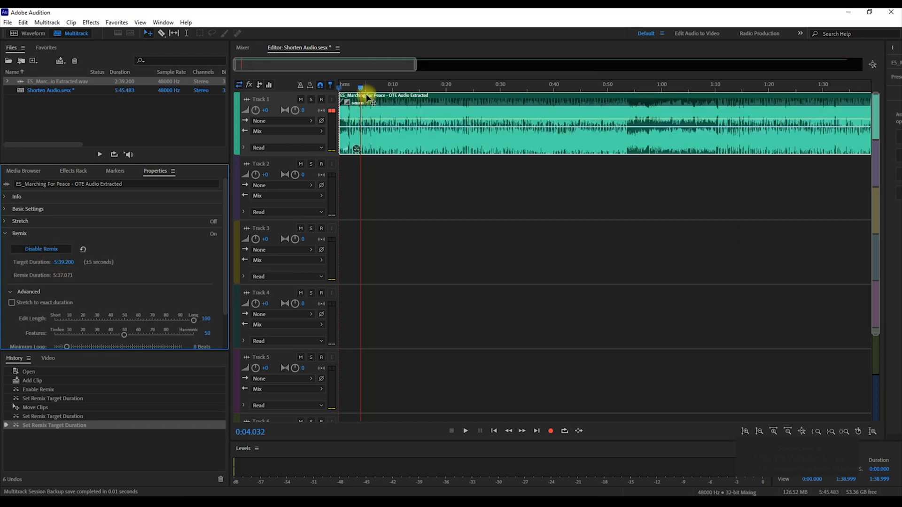
- Return the playhead to the session start and set the clip's Remix target duration to 0:39.200
left_click_drag(361, 90, 334, 141)
left_click(57, 263)
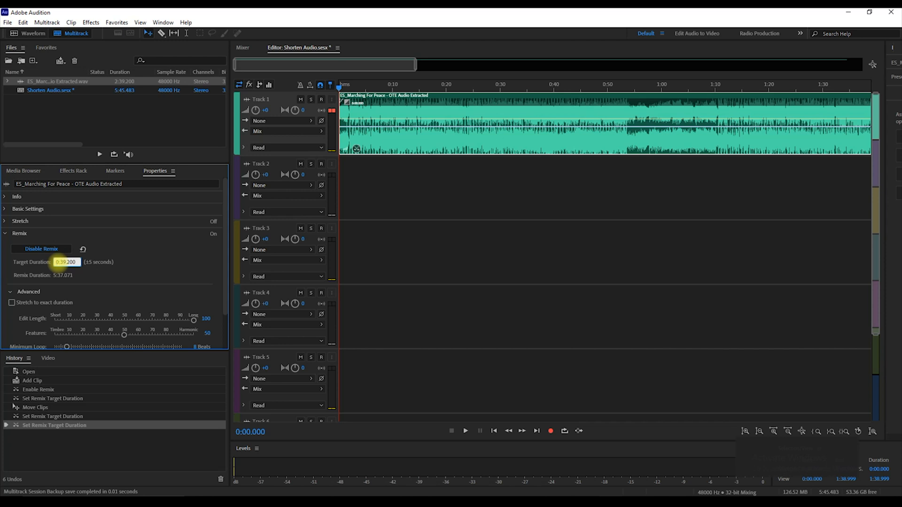
type("0:39.200")
key("Return")
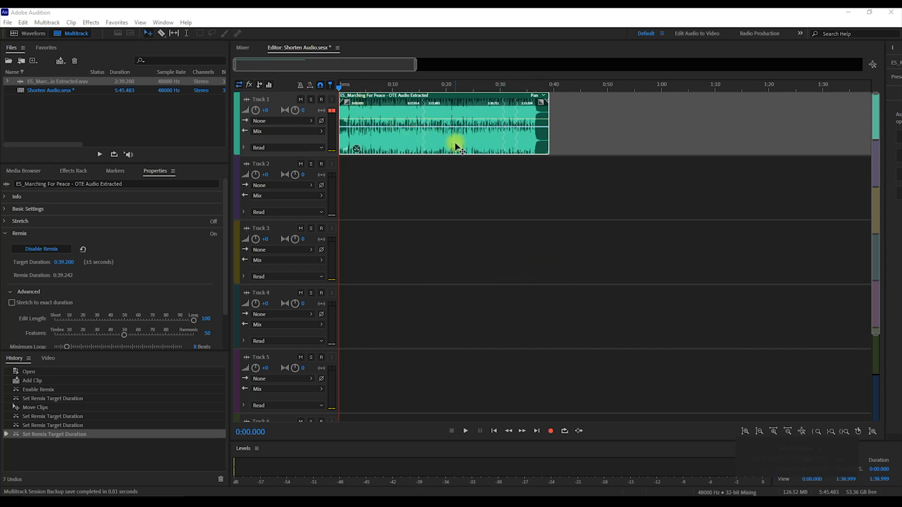
- Export the session's tracks as stems to Adobe Premiere Pro and copy them to a new audio track in the active sequence
left_click(8, 22)
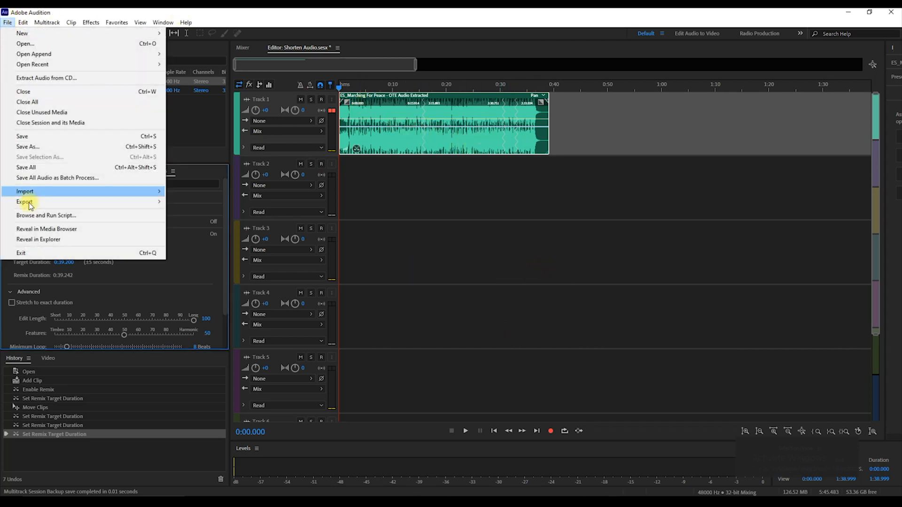
mouse_move(43, 207)
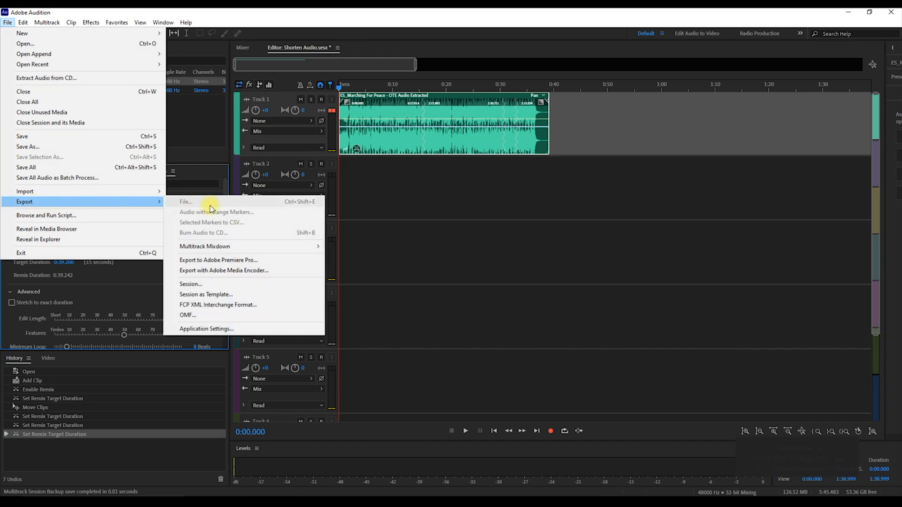
left_click(252, 265)
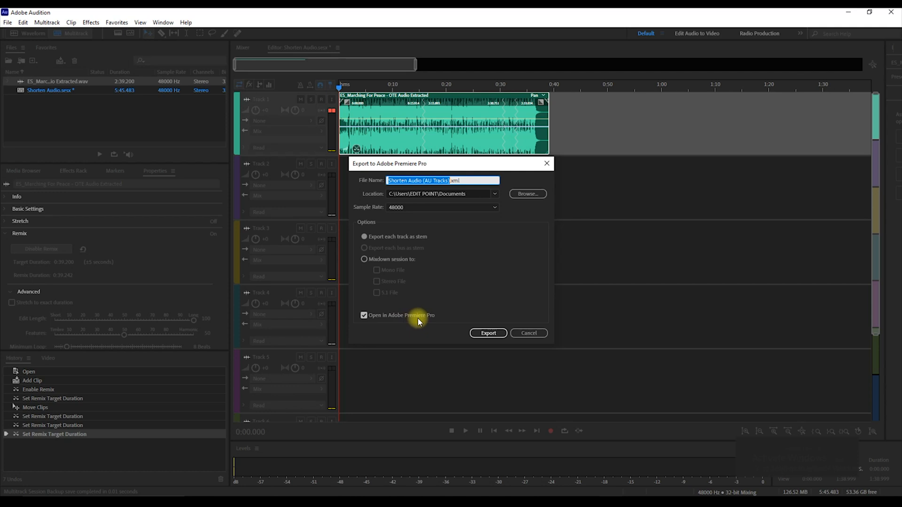
left_click(488, 333)
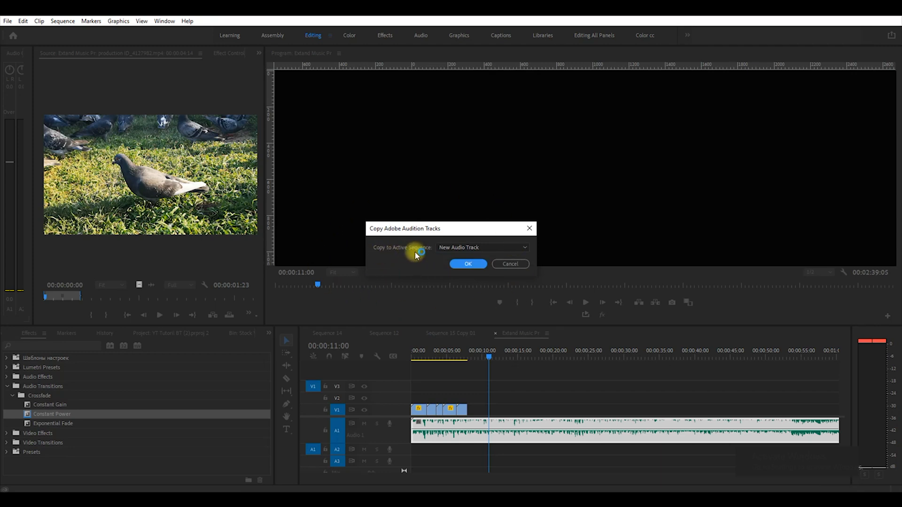
left_click(460, 265)
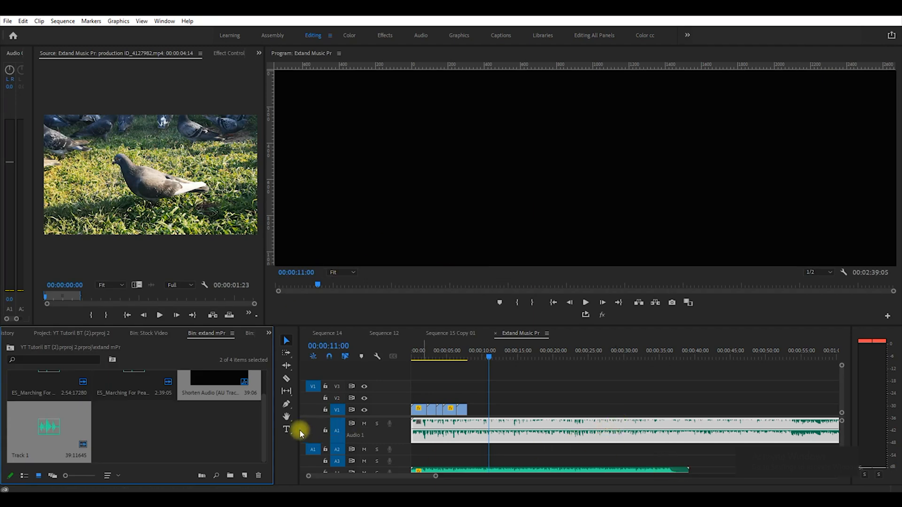
- Replace the long music clip on A1 with the shortened one from A4 and move the playhead to the sequence start
scroll(396, 420, "down", 2)
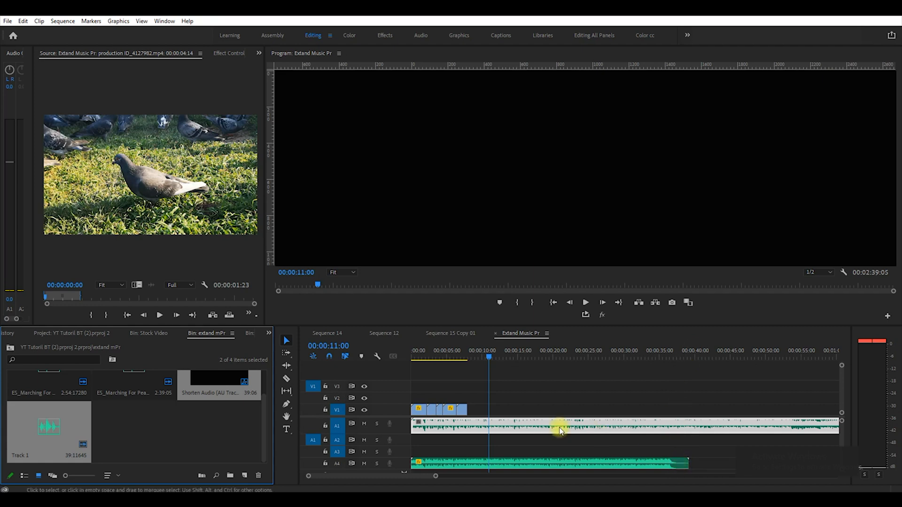
left_click_drag(548, 429, 527, 425)
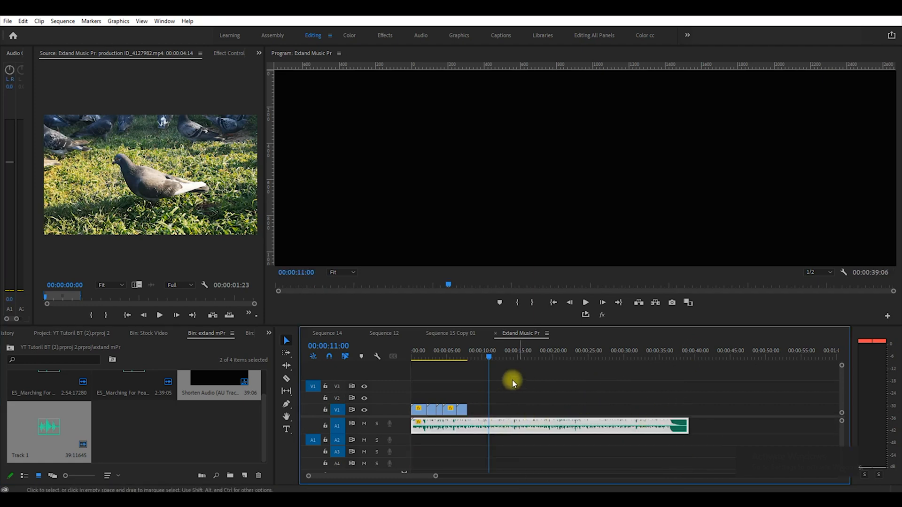
left_click(490, 353)
left_click_drag(491, 353, 397, 353)
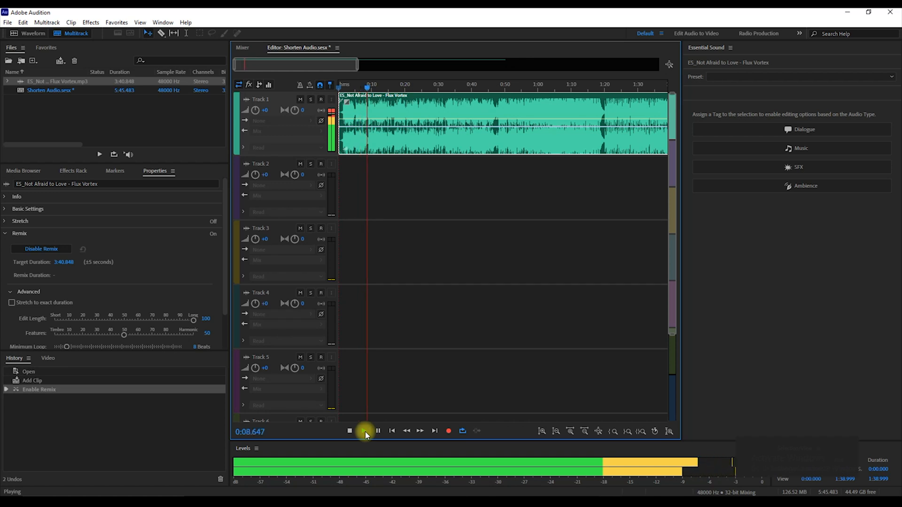
- In Adobe Audition, play the Not Afraid to Love clip's opening and set its Remix target duration to 1:40.848
left_click(365, 432)
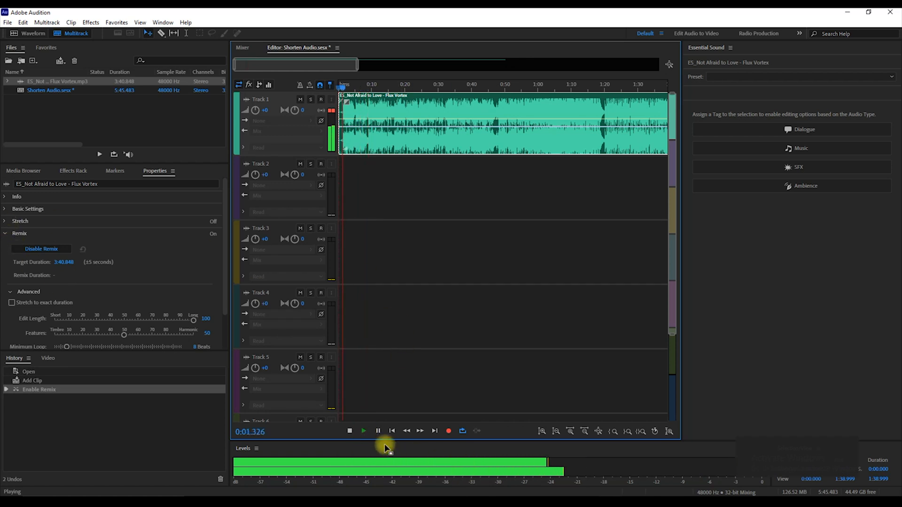
left_click(54, 262)
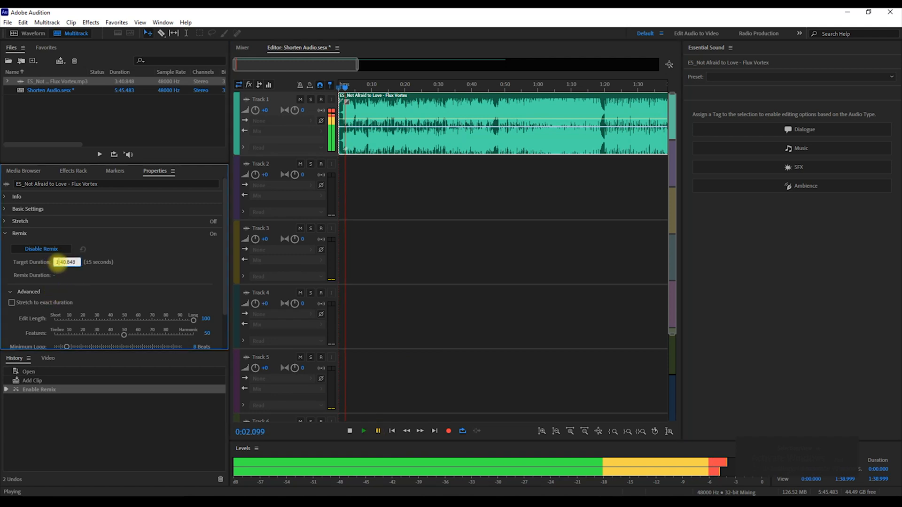
key("Return")
- Enlarge Track 1 and listen to the remixed Not Afraid to Love clip around its first edit transition
scroll(397, 134, "up", 4)
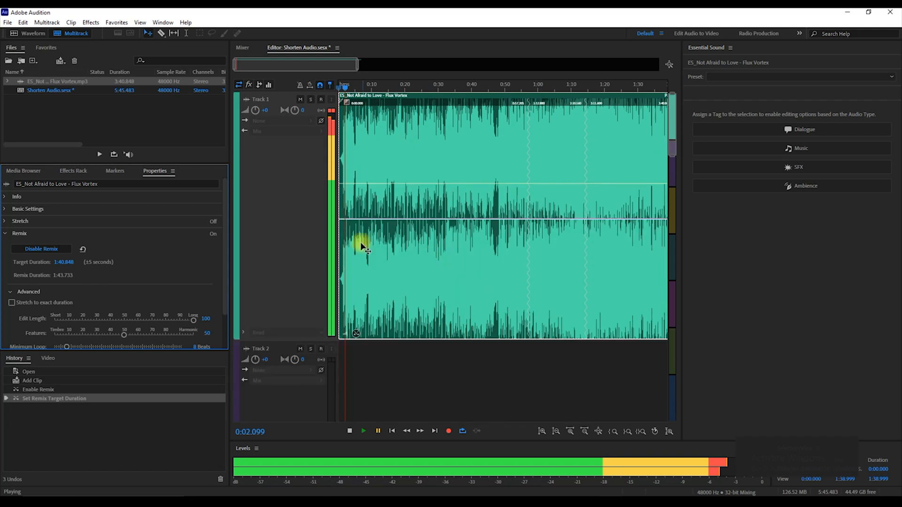
left_click(346, 121)
left_click_drag(344, 89, 513, 94)
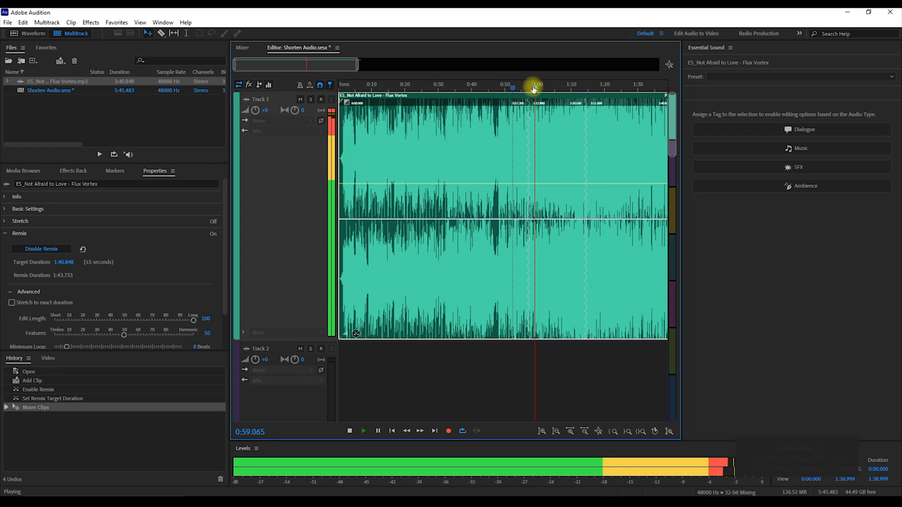
- Listen to the remixed Not Afraid to Love clip around its second edit transition, near 1:15
left_click_drag(539, 90, 578, 91)
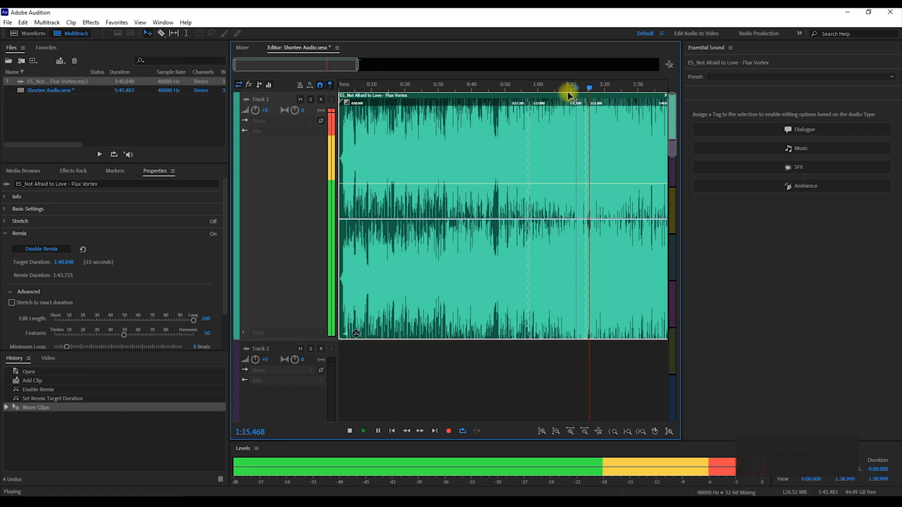
key("space")
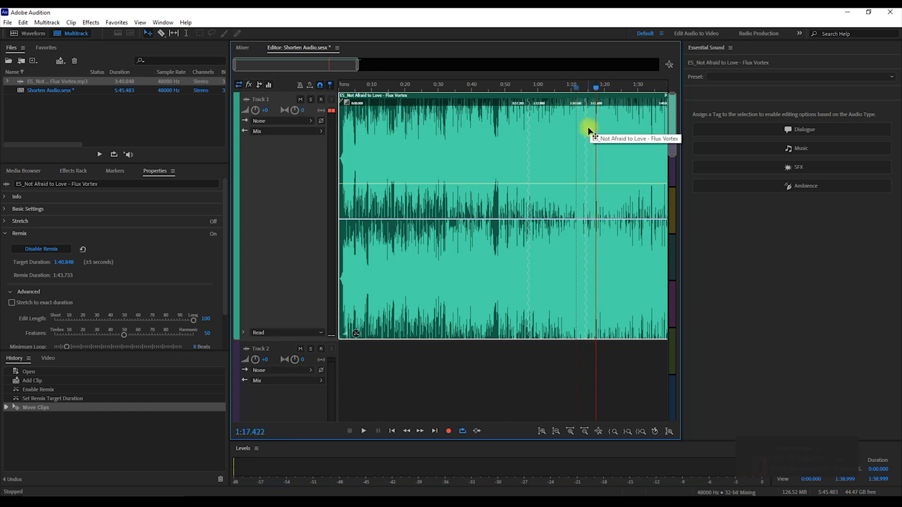
scroll(478, 368, "down", 1)
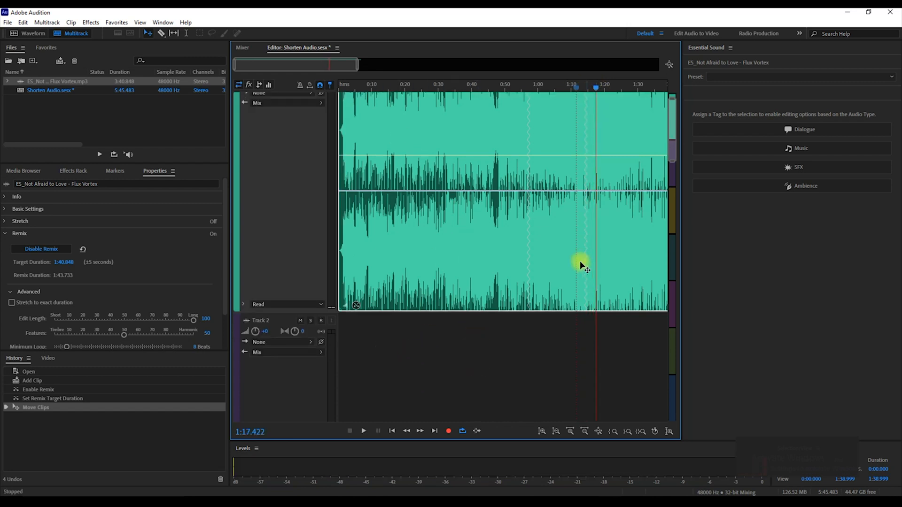
key("space")
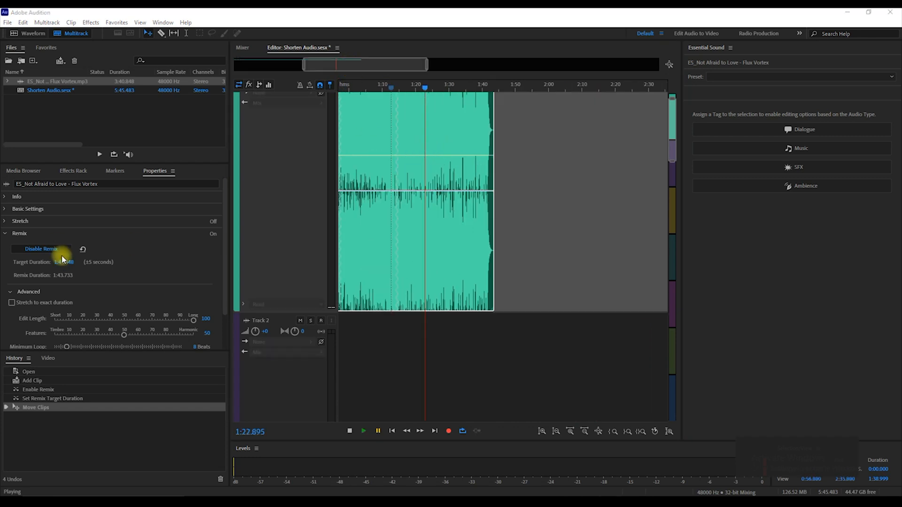
- Set the Not Afraid to Love clip's Remix target duration to 0:40.848
left_click(55, 262)
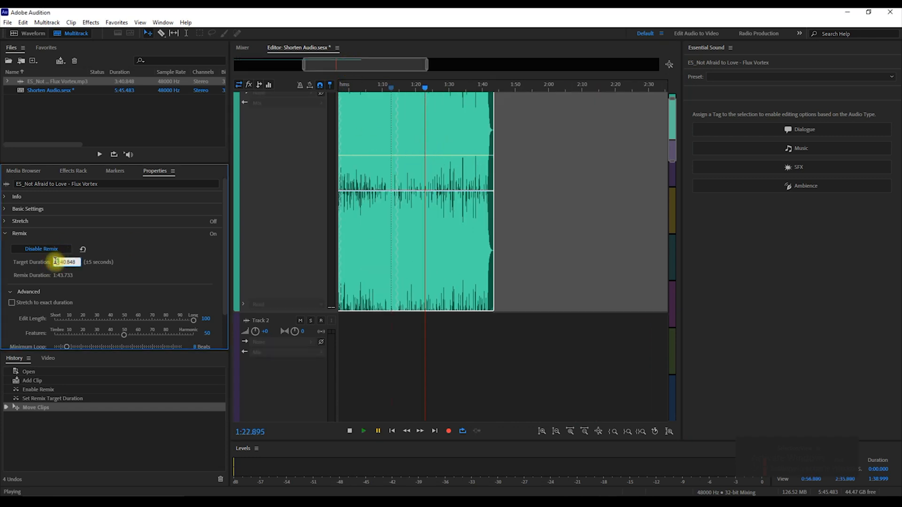
key("Return")
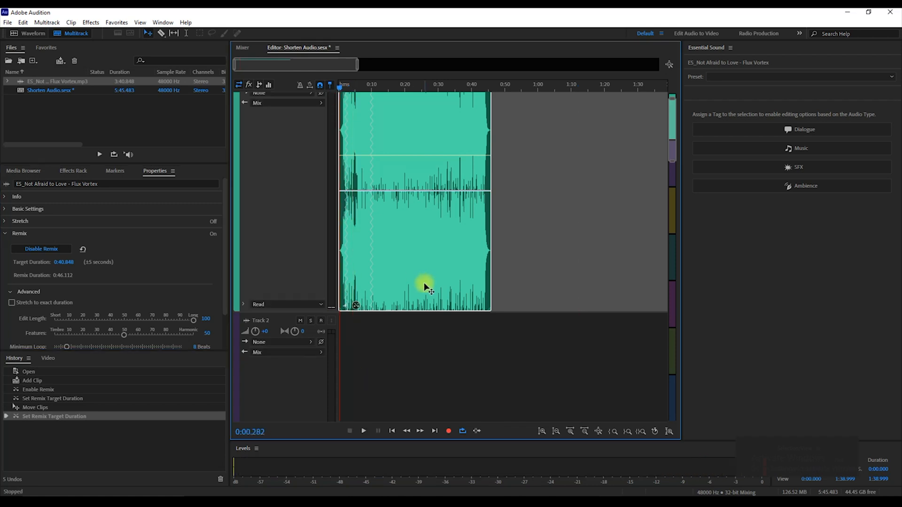
- Listen to the shortened remix from its opening and around its first two edit transitions
key("space")
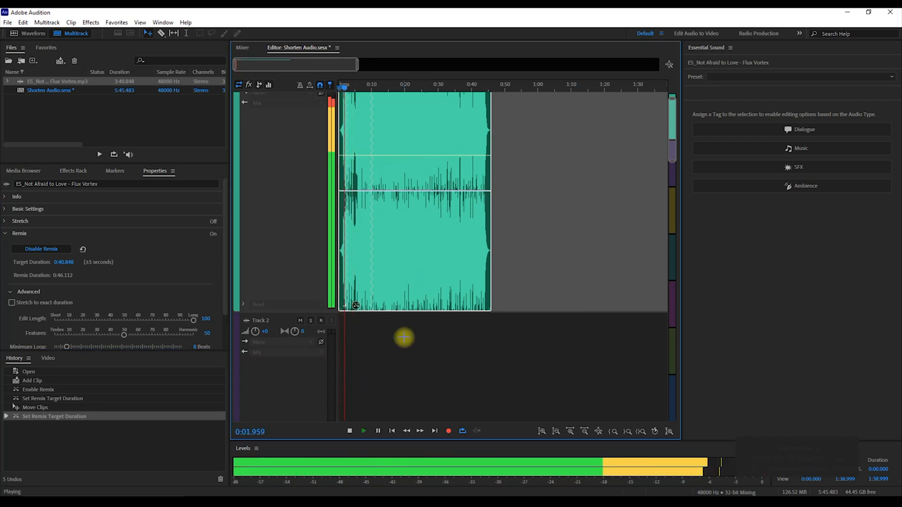
key("space")
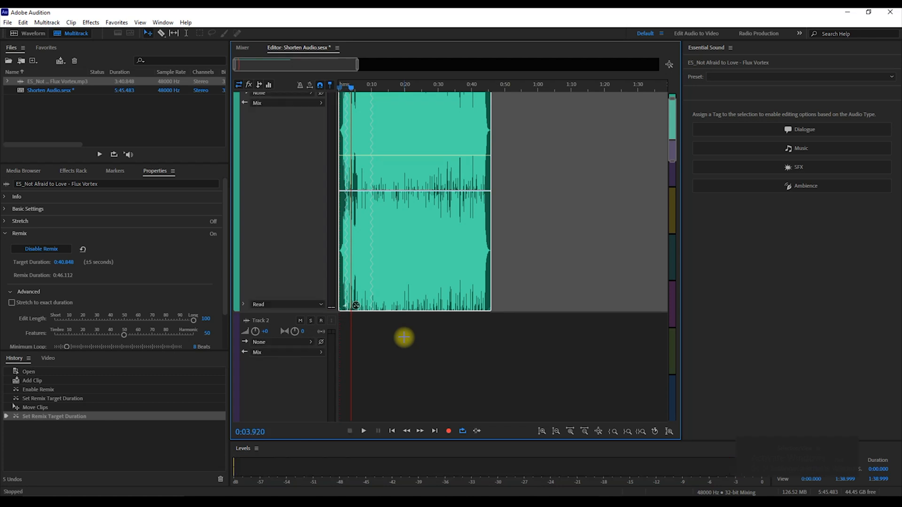
left_click_drag(351, 87, 344, 90)
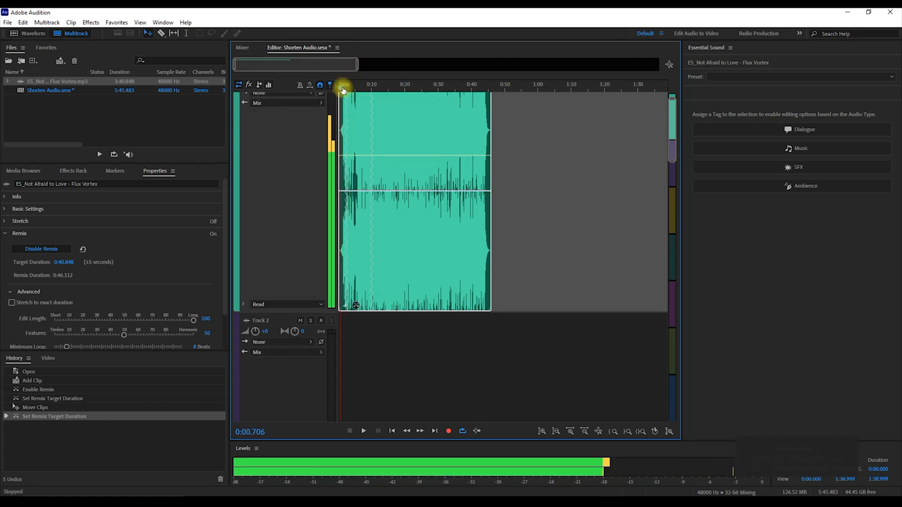
key("space")
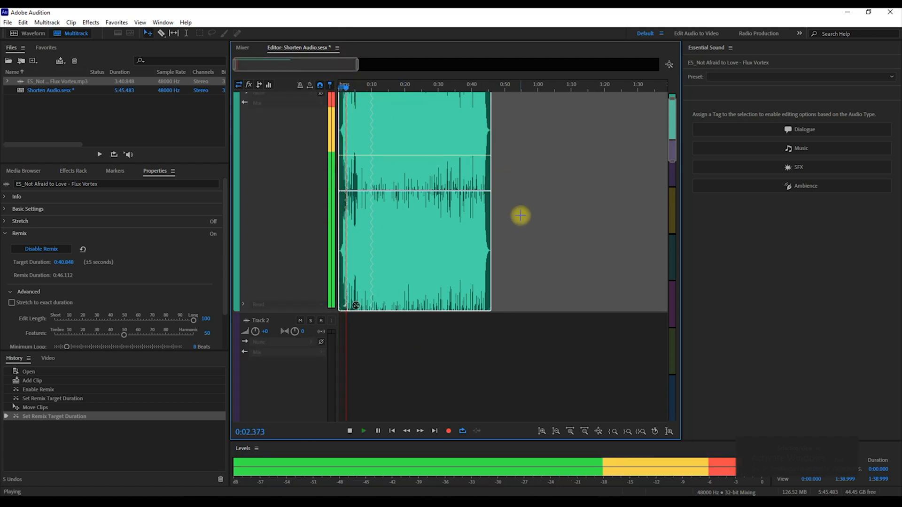
key("space")
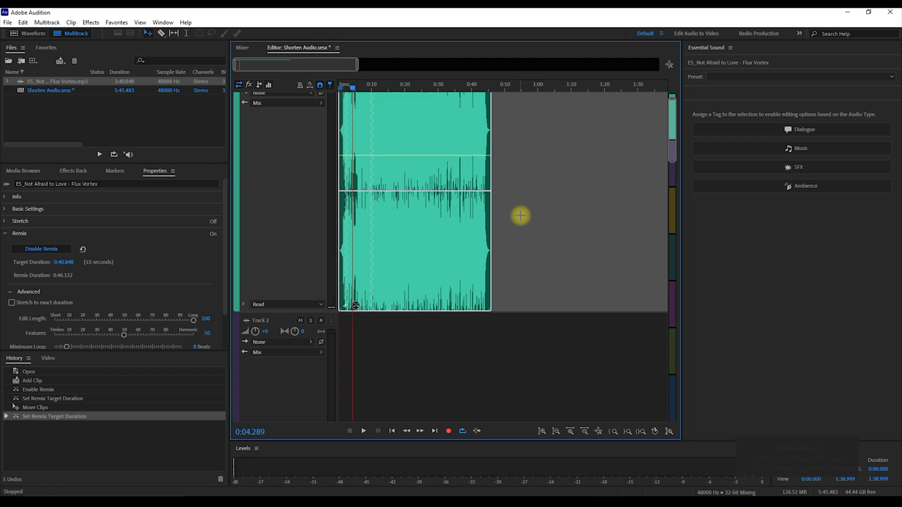
left_click(378, 152)
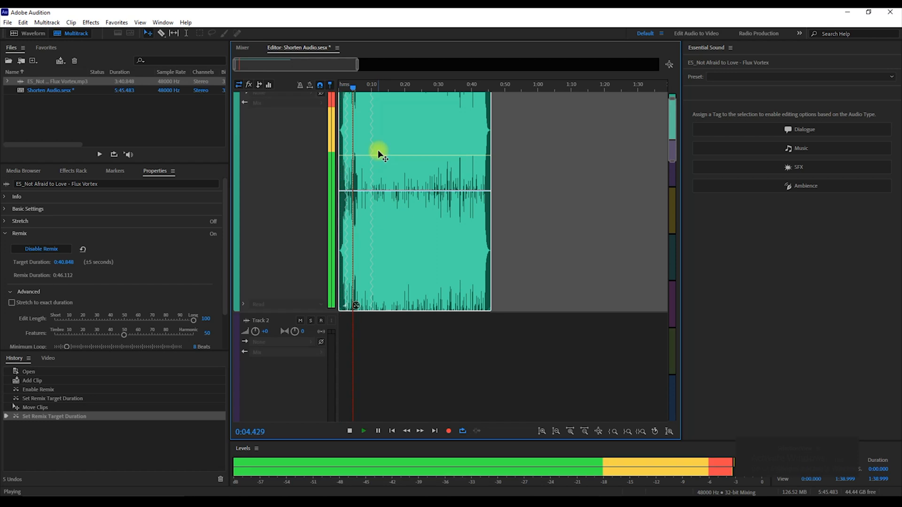
scroll(431, 193, "up", 1)
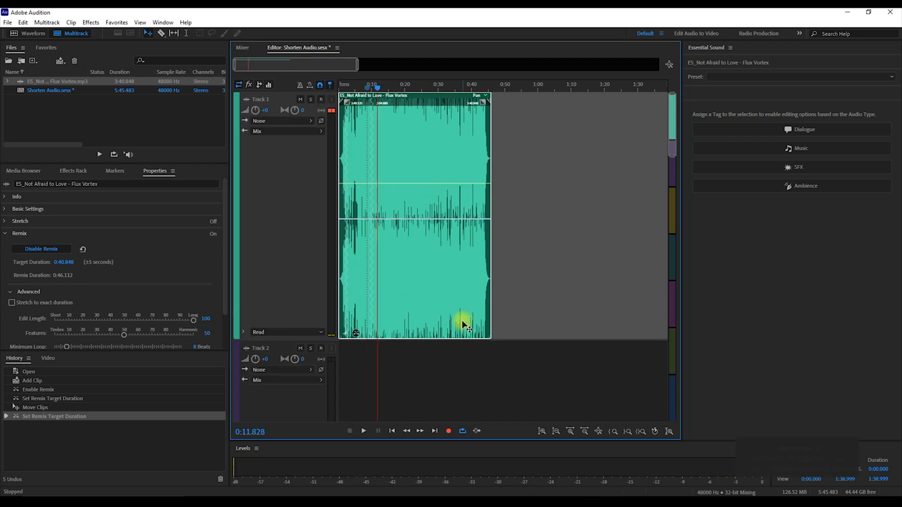